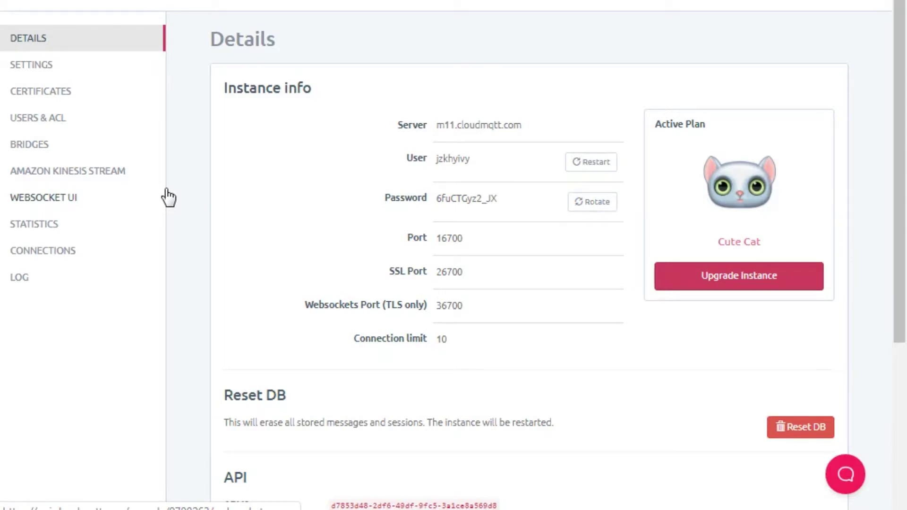
# - Open the MQTT instance's Websocket UI page to monitor received messages
pyautogui.click(38, 37)
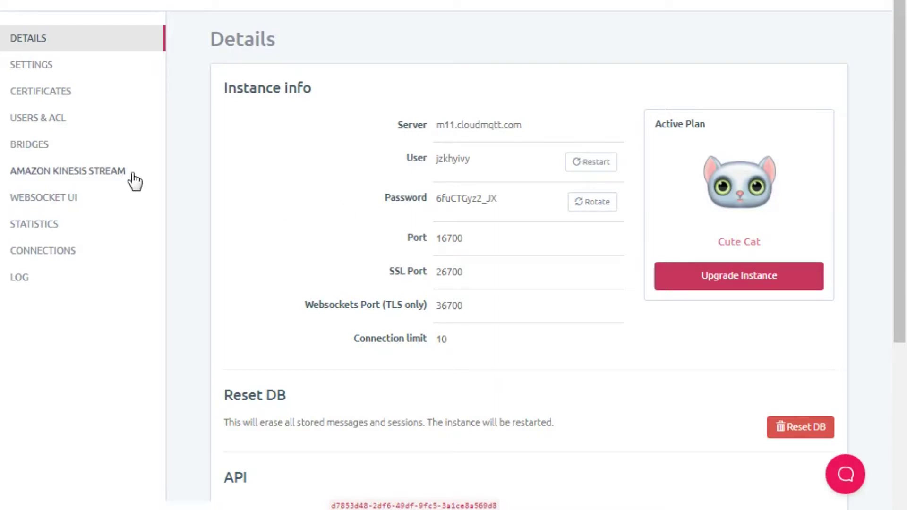
pyautogui.click(69, 203)
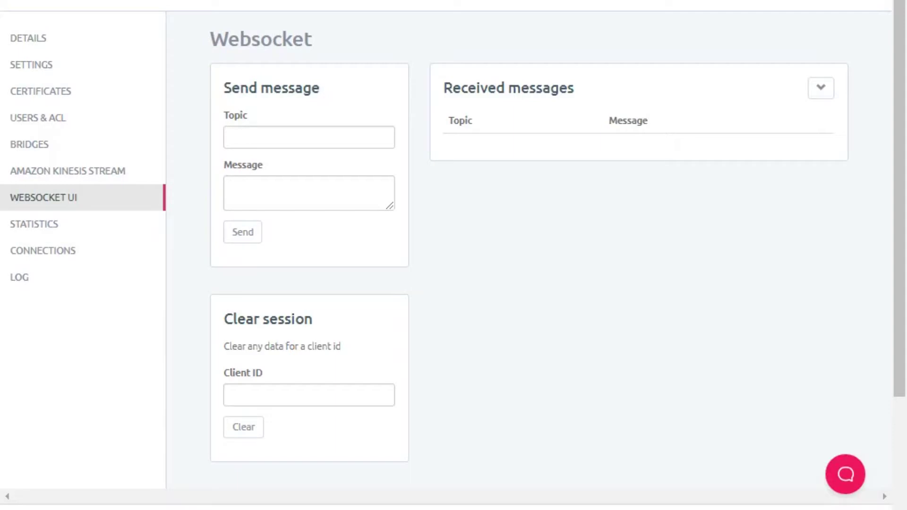
# - Switch to Hercules and send AT+CIPSTART="TCP","m11.cloudmqtt.com","16700" over serial, followed by the hex 0d 0a terminator
pyautogui.hotkey('alt', 'Tab')
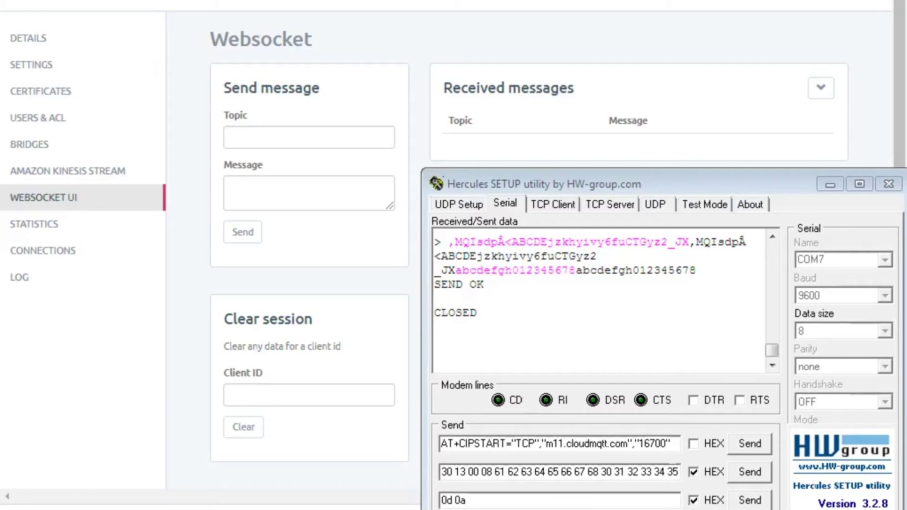
pyautogui.click(747, 444)
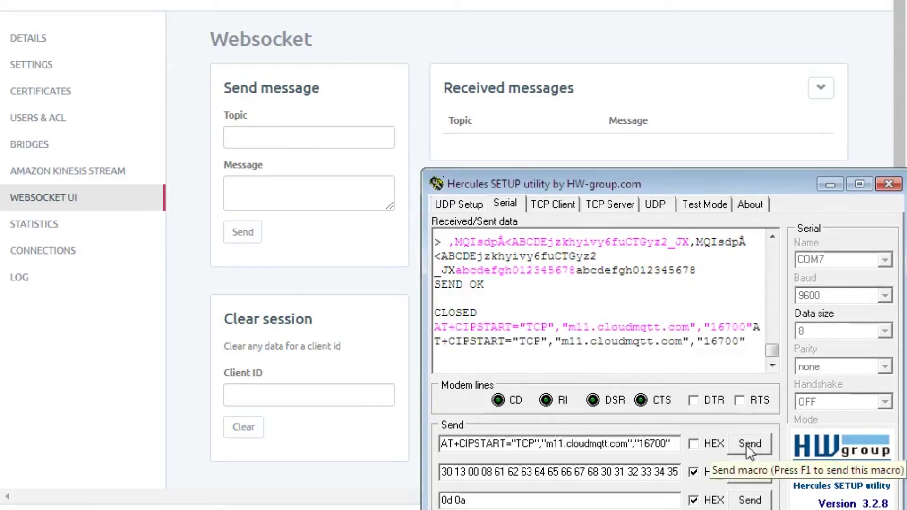
pyautogui.click(746, 499)
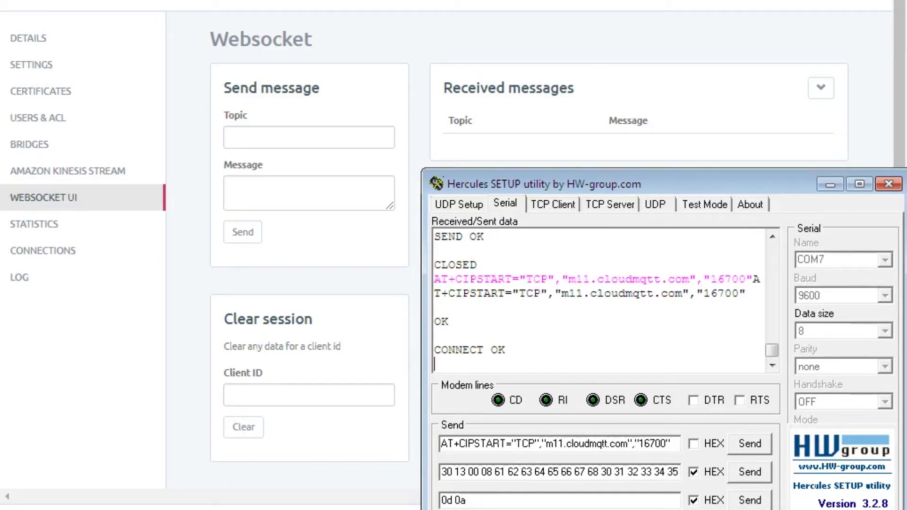
# - Replace the connection command with at+cipsend and send it over serial, followed by the hex 0d 0a terminator
pyautogui.moveTo(670, 443); pyautogui.dragTo(442, 443)
pyautogui.write('at+')
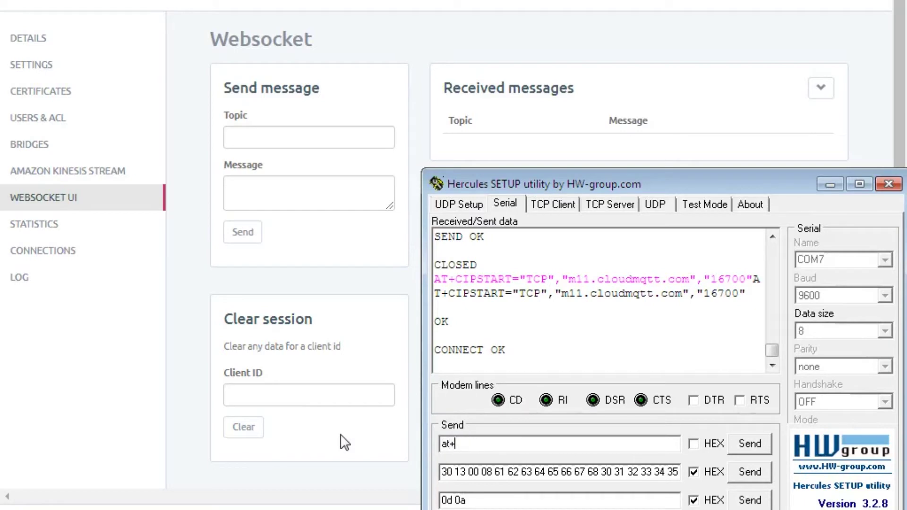
pyautogui.write('cipsend')
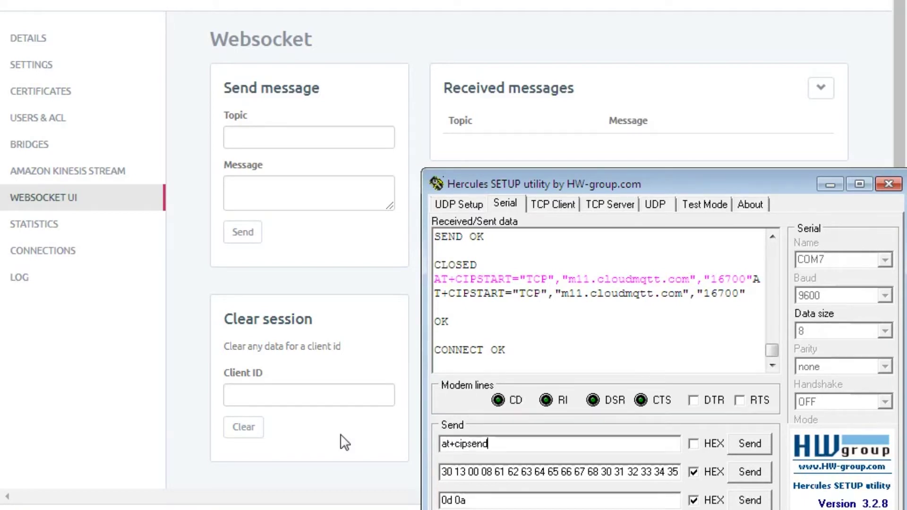
pyautogui.click(745, 446)
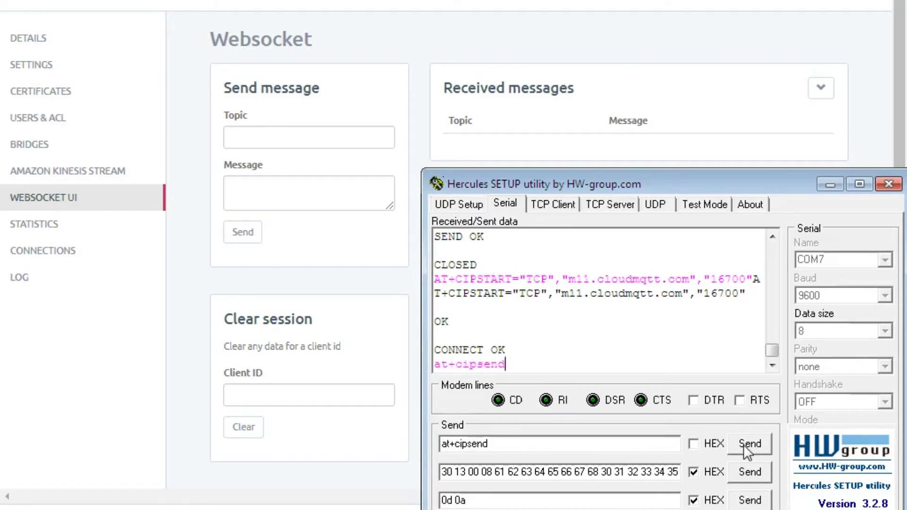
pyautogui.click(746, 502)
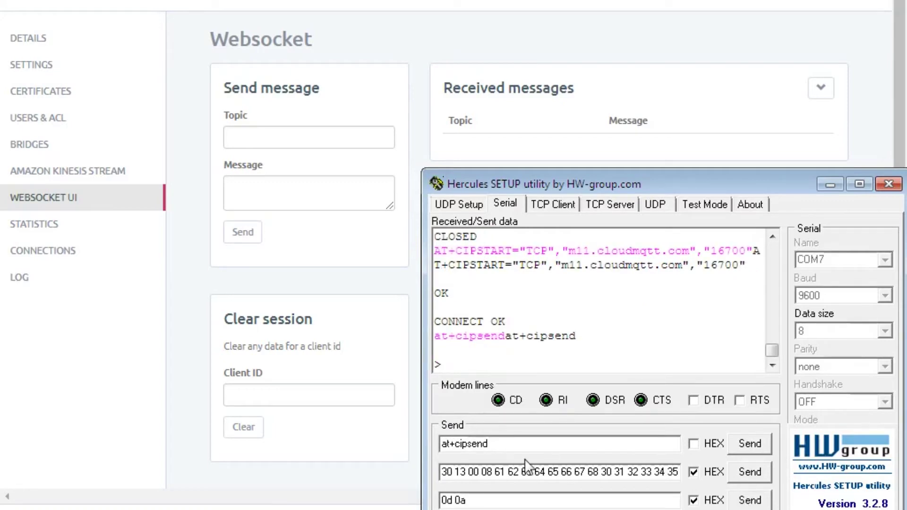
# - Replace 0d 0a with the MQTT connect packet containing the account password, and send it with the publish packet for topic abcdefgh and message 012345678
pyautogui.hotkey('shift', 'Tab')
pyautogui.hotkey('shift', 'Tab')
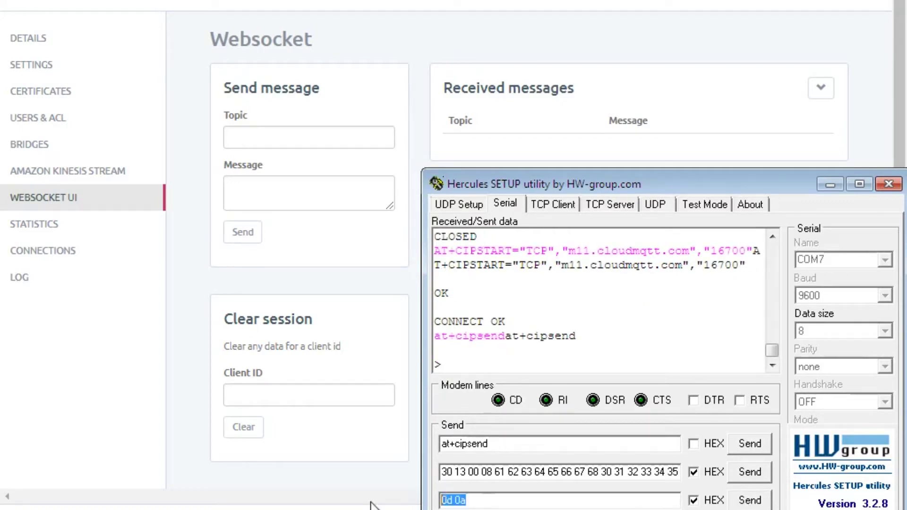
pyautogui.press('BackSpace')
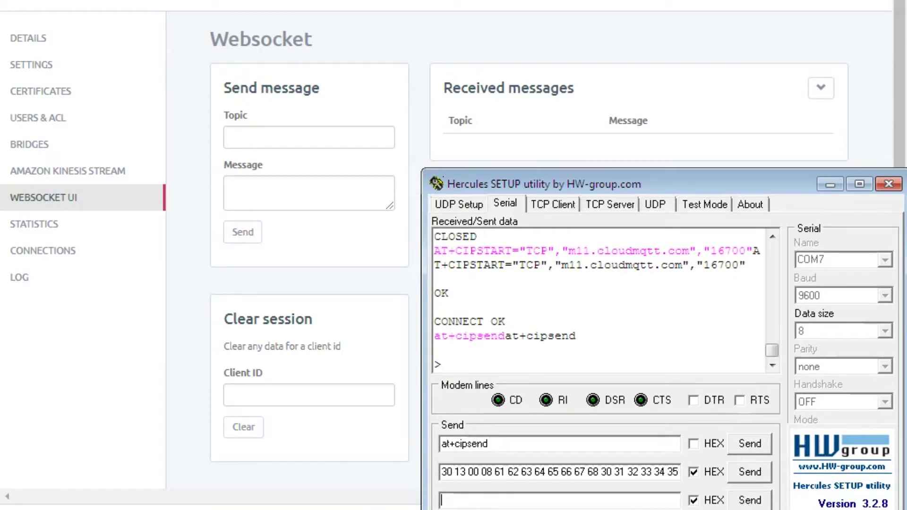
pyautogui.hotkey('ctrl', 'v')
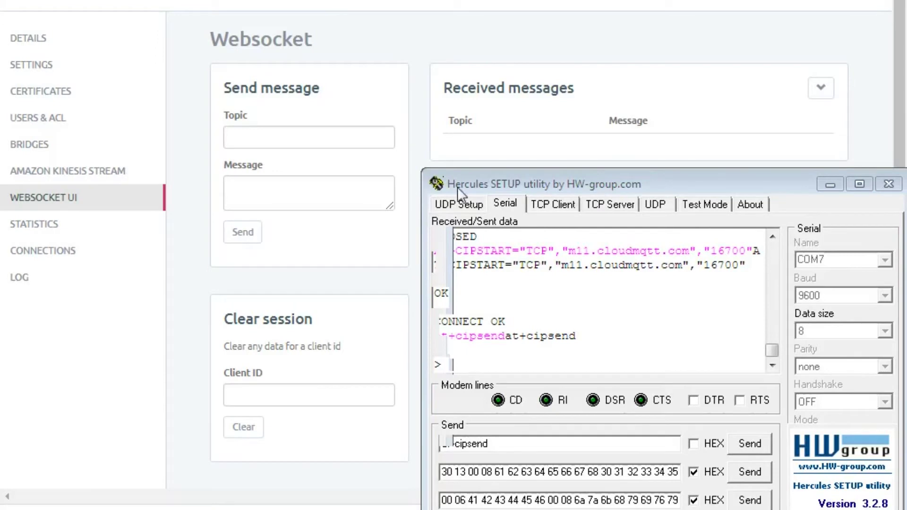
pyautogui.click(751, 503)
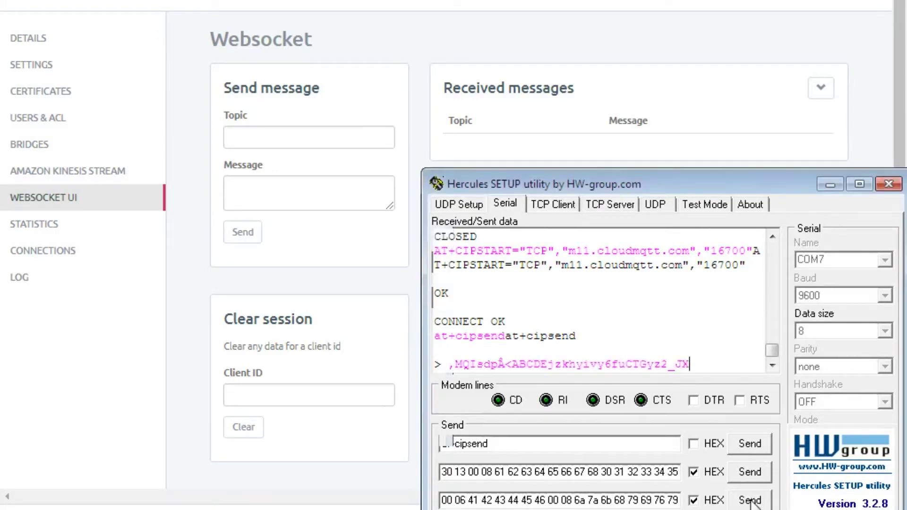
pyautogui.click(754, 472)
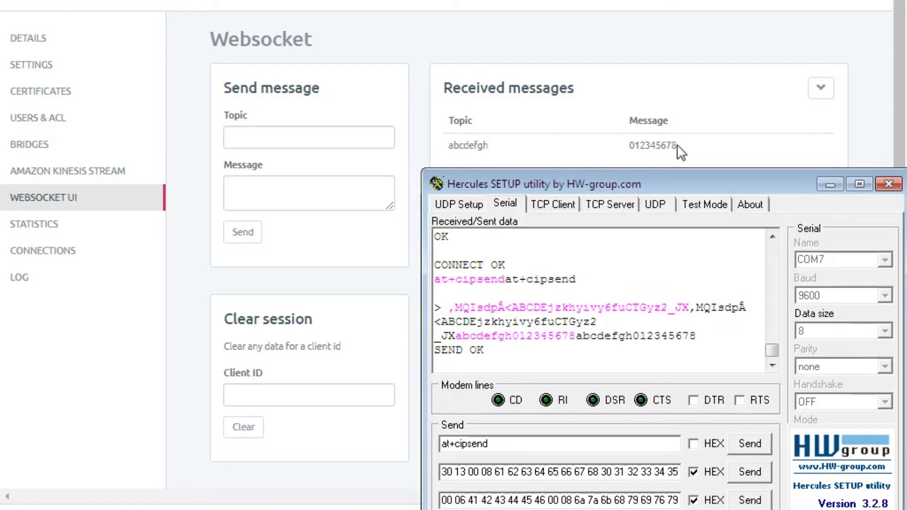
# - In the Hercules TCP client, connect to m11.cloudmqtt.com on port 16700 and send the MQTT connect packet and the subscribe packet for topic abcdefgh
pyautogui.hotkey('alt', 'Tab')
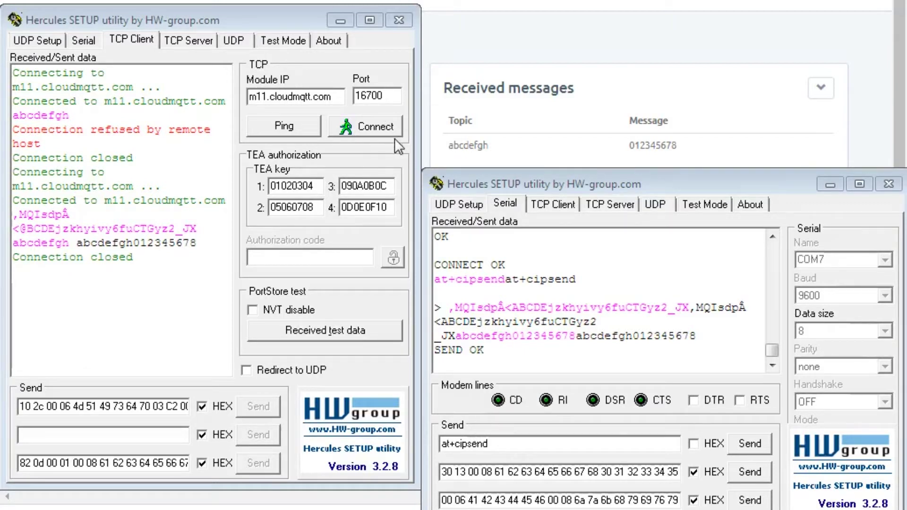
pyautogui.click(376, 128)
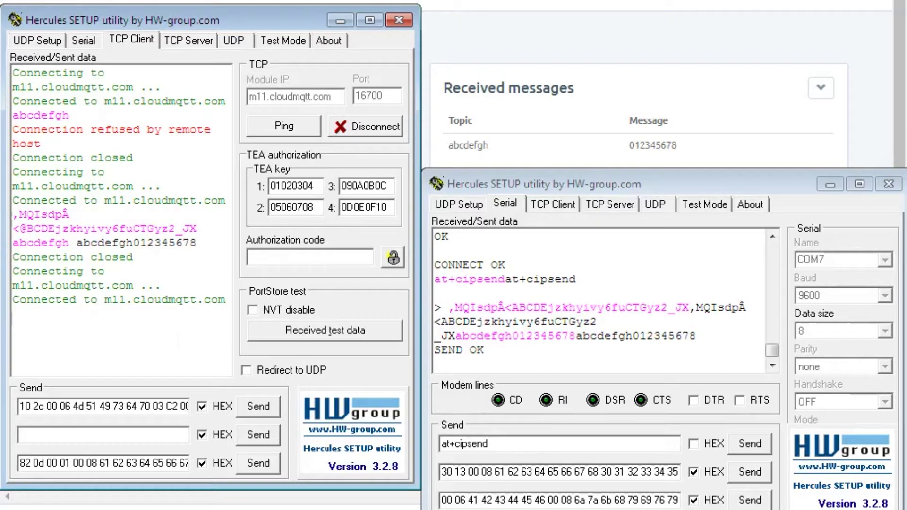
pyautogui.click(255, 408)
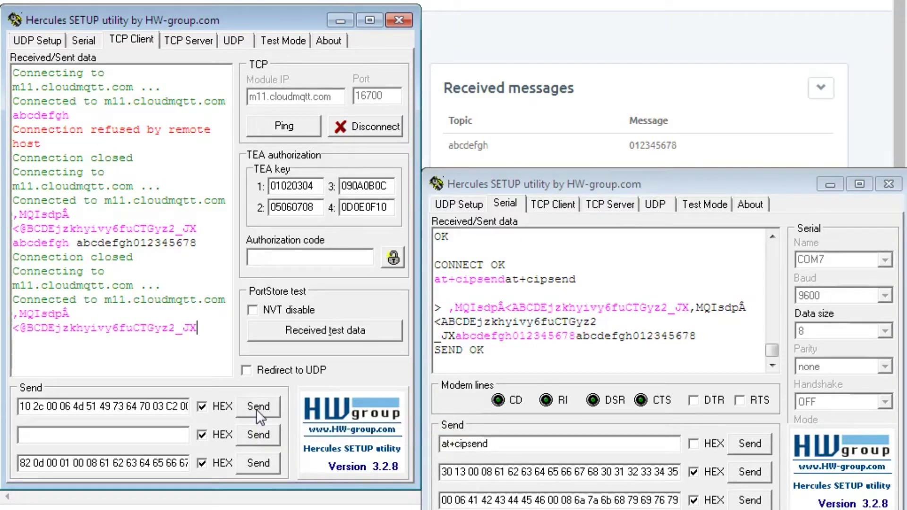
pyautogui.click(259, 468)
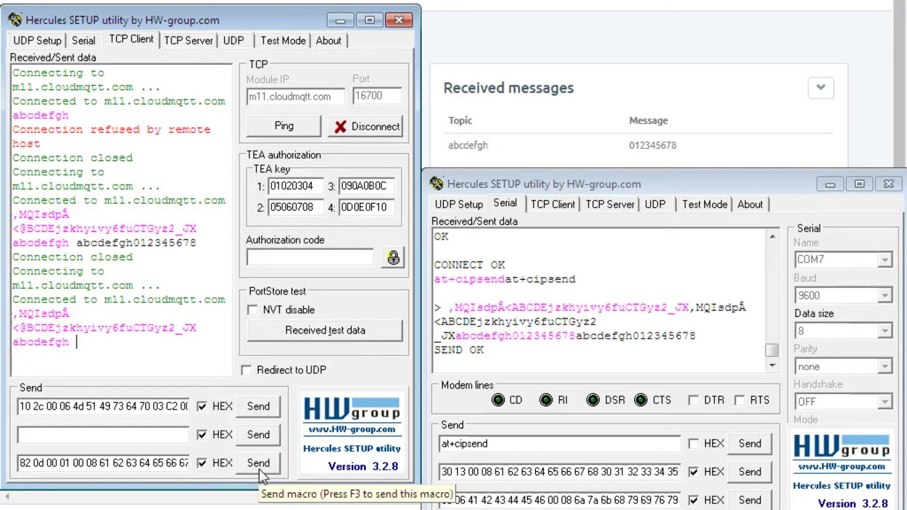
# - Publish 012345678 to abcdefgh again over serial, using at+cipsend, a hex 0d 0a terminator and the stored connect and publish packets
pyautogui.click(747, 443)
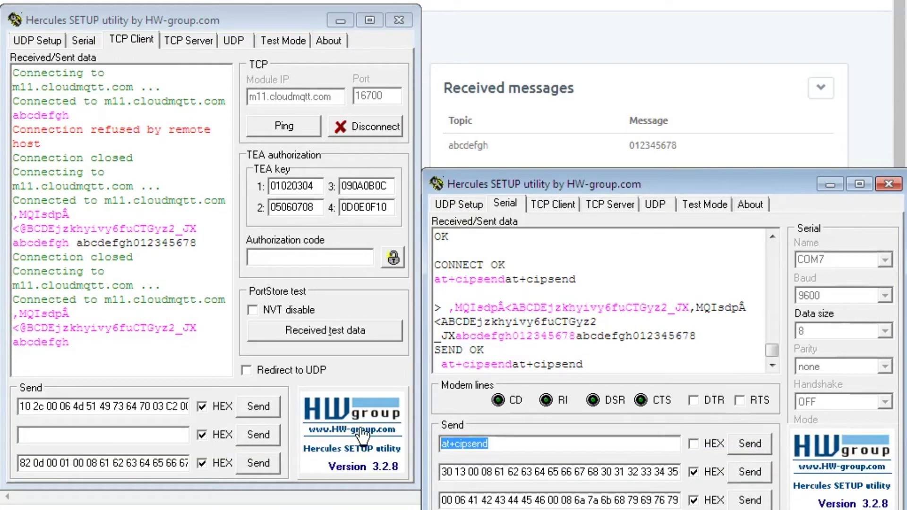
pyautogui.write('0d 0a')
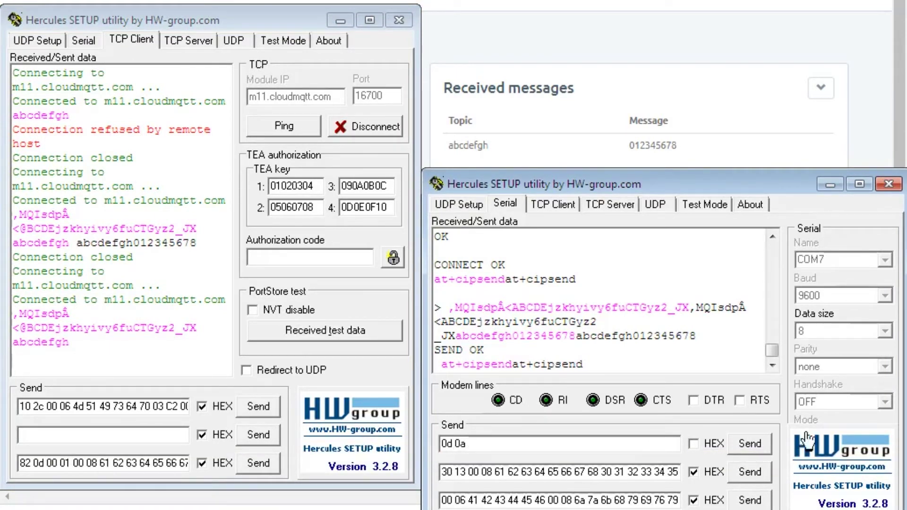
pyautogui.click(698, 447)
pyautogui.click(741, 451)
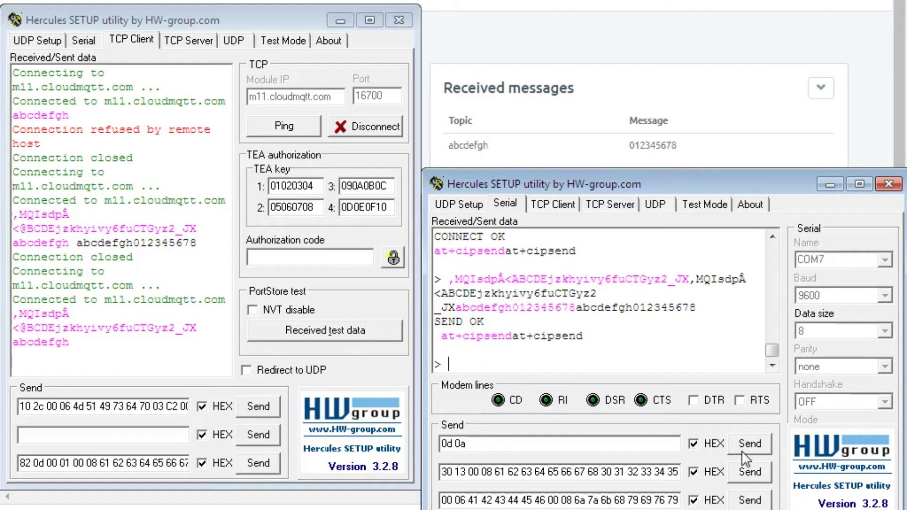
pyautogui.click(743, 504)
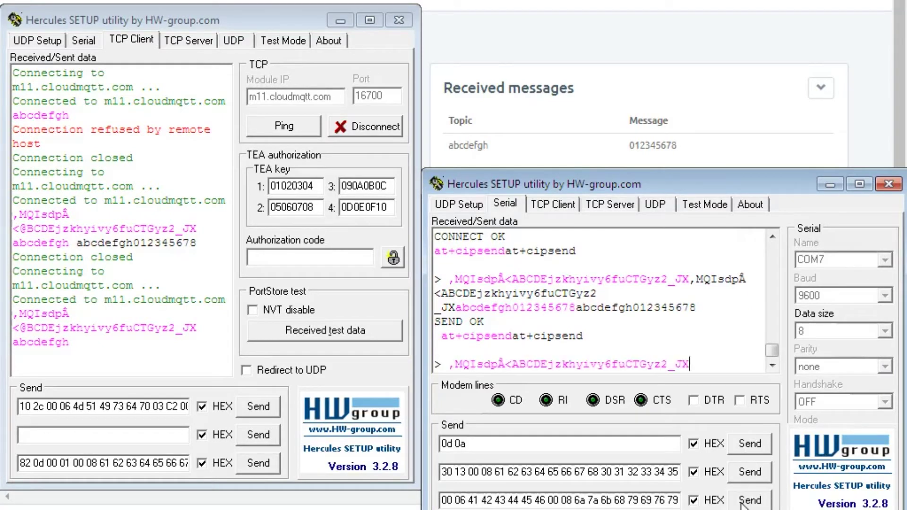
pyautogui.click(752, 472)
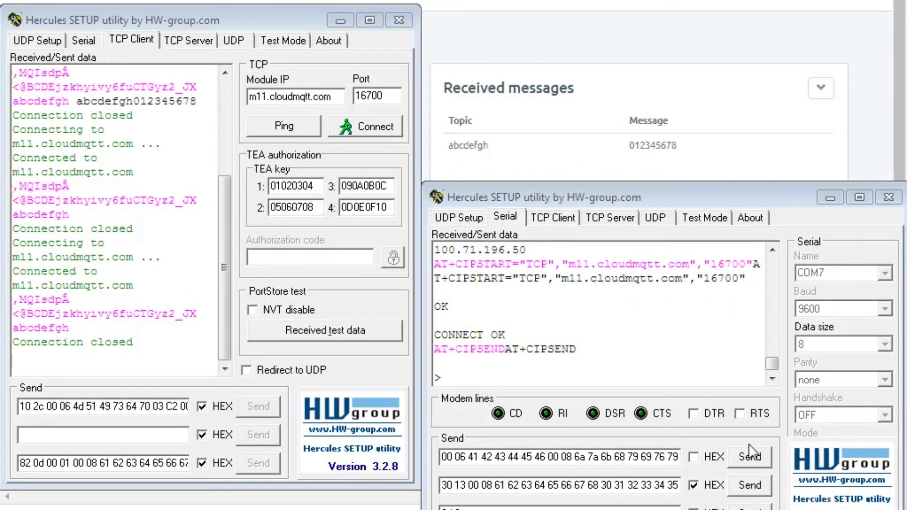
# - Set the serial MQTT connect packet to HEX format and send it
pyautogui.click(704, 457)
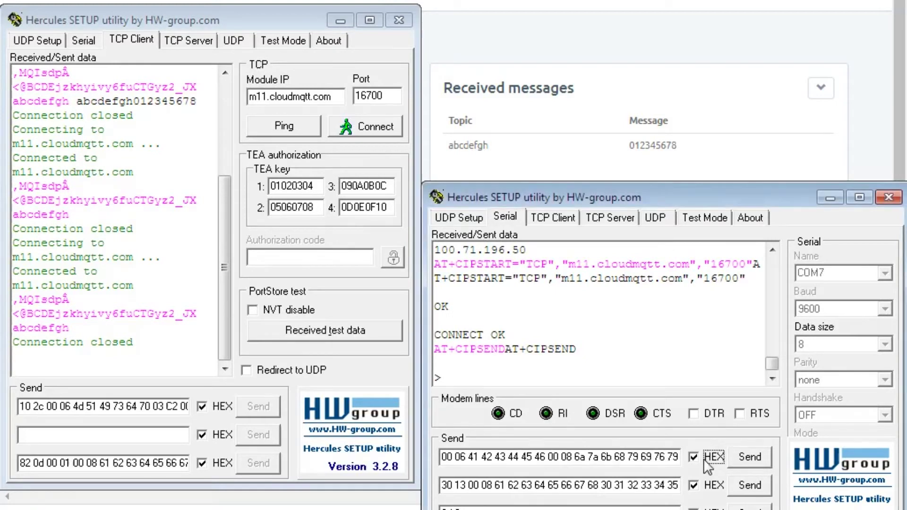
pyautogui.click(749, 456)
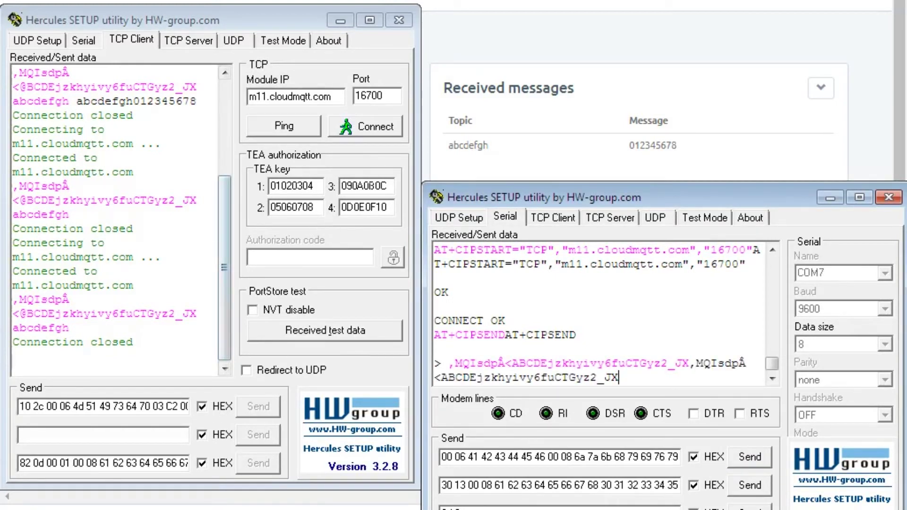
# - Reconnect the TCP client and subscribe it to topic abcdefgh, and send the publish packet with message 012345678 over serial
pyautogui.click(364, 129)
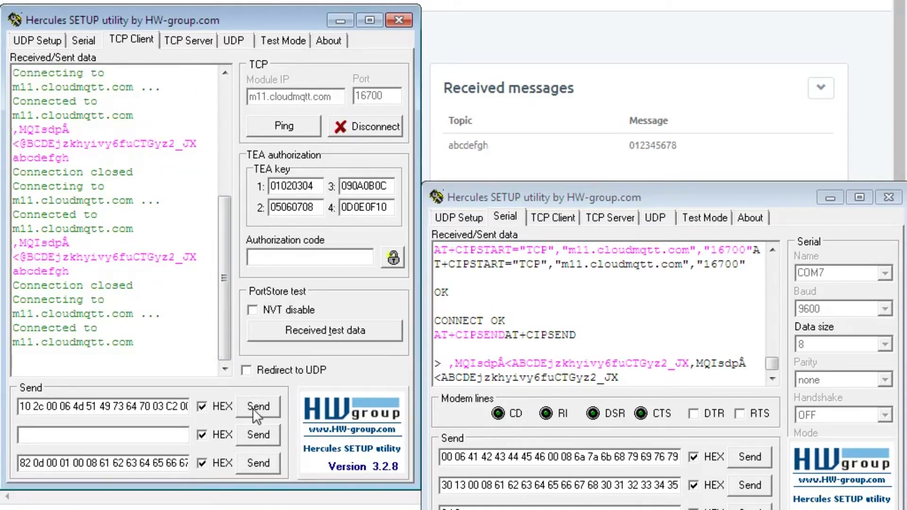
pyautogui.click(253, 409)
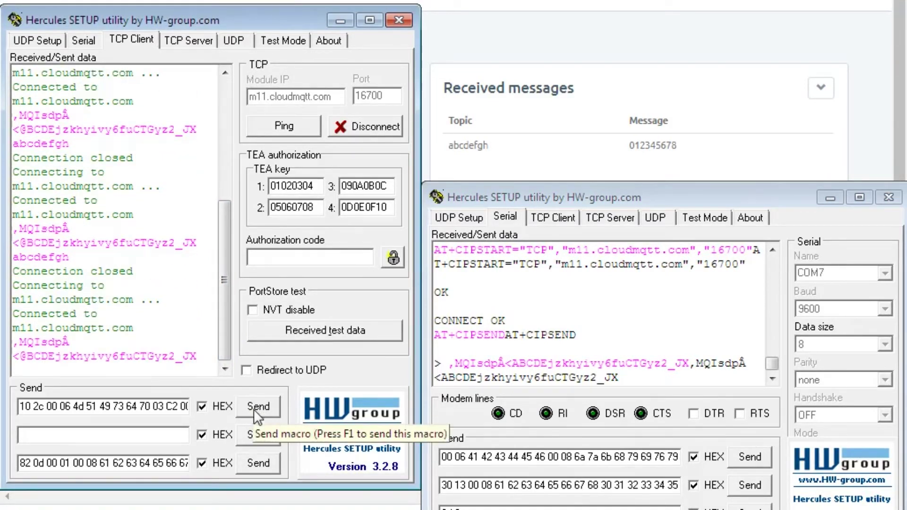
pyautogui.click(250, 464)
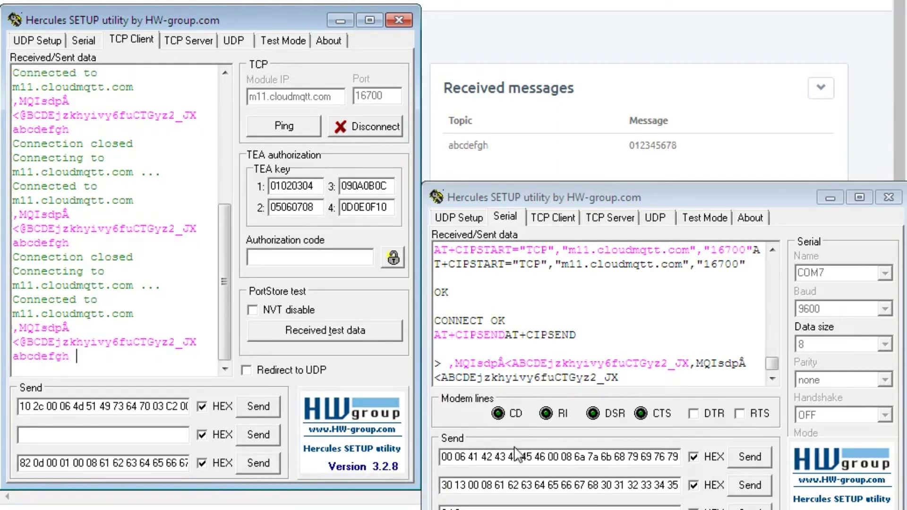
pyautogui.click(751, 490)
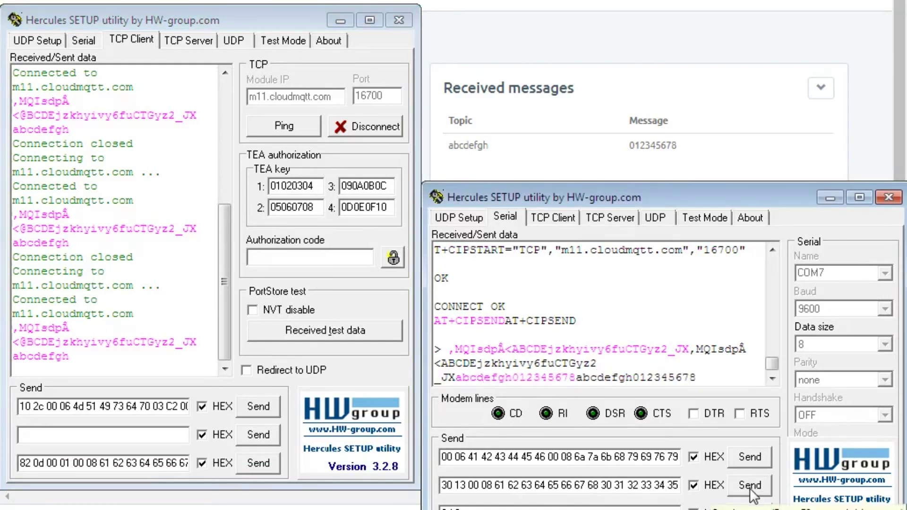